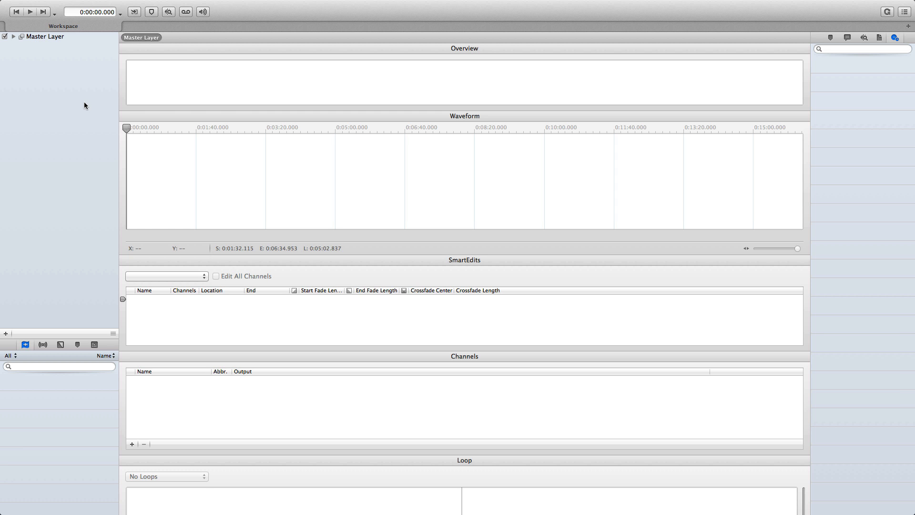
Import the four audio files Con A Sewer.flac, Ecola.mp3, Gradfadhaya.wav and Jailbreak.aif from the Layers folder
{"action": "left_click", "coordinate": [135, 12]}
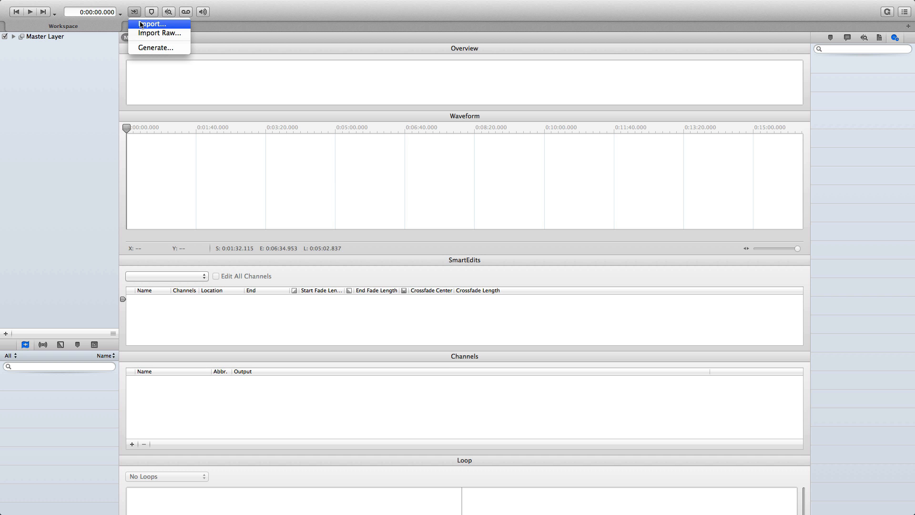
{"action": "left_click", "coordinate": [141, 24]}
{"action": "left_click", "coordinate": [560, 46]}
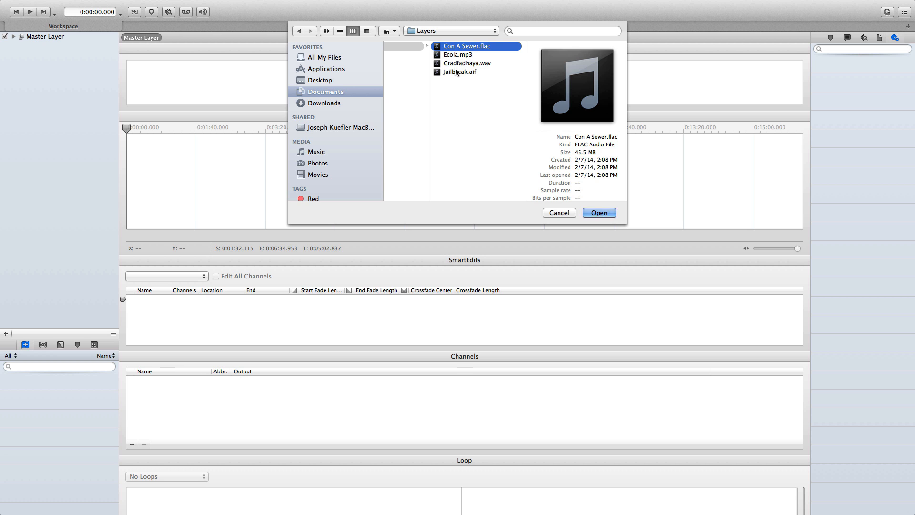
{"action": "left_click", "coordinate": [456, 71], "text": "shift"}
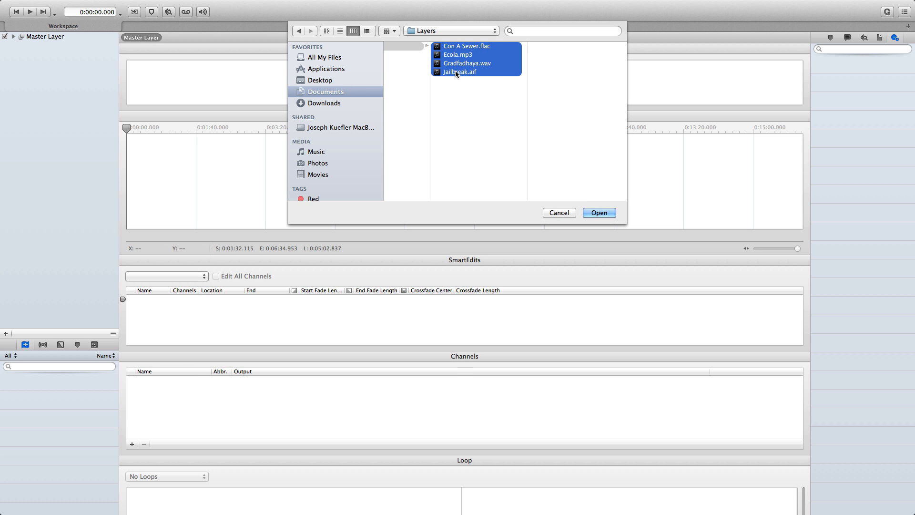
{"action": "left_click", "coordinate": [602, 213]}
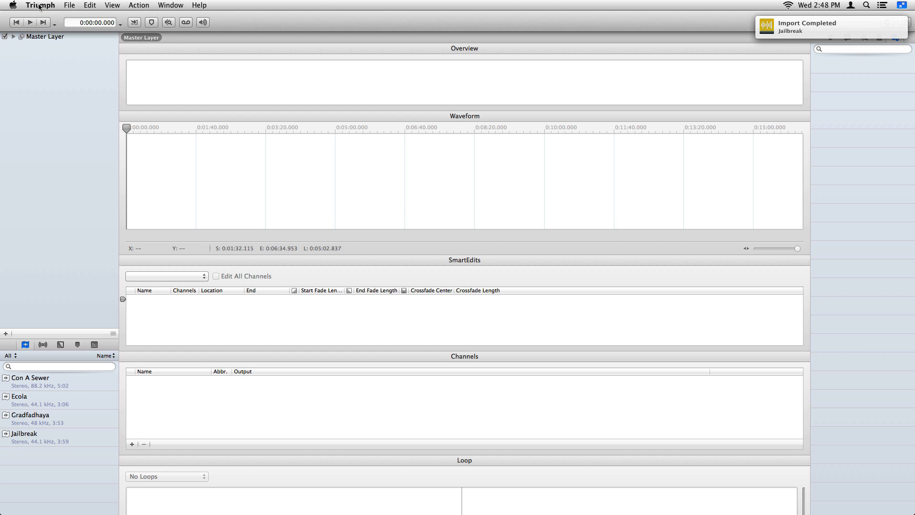
Check the general preferences for the option that adds new assets to a new layer, then close the preferences
{"action": "left_click", "coordinate": [41, 6]}
{"action": "mouse_move", "coordinate": [42, 31]}
{"action": "left_click", "coordinate": [117, 30]}
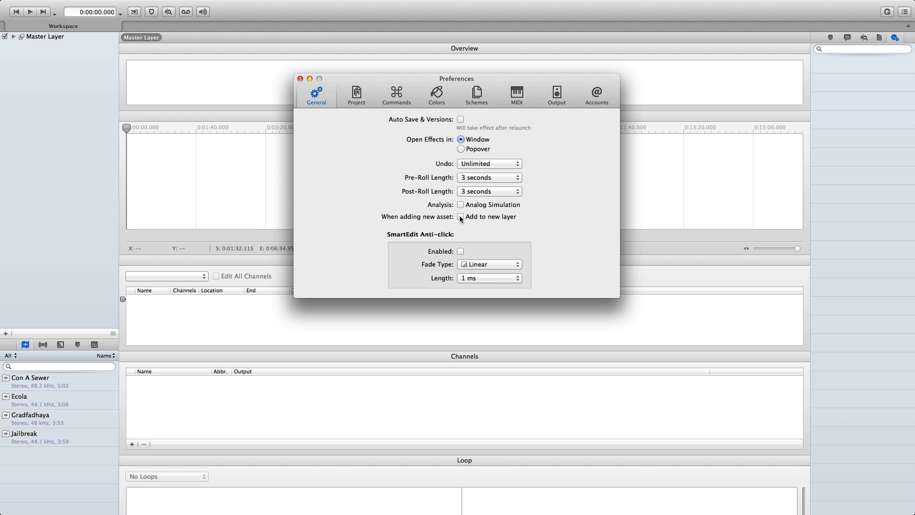
{"action": "left_click", "coordinate": [299, 78]}
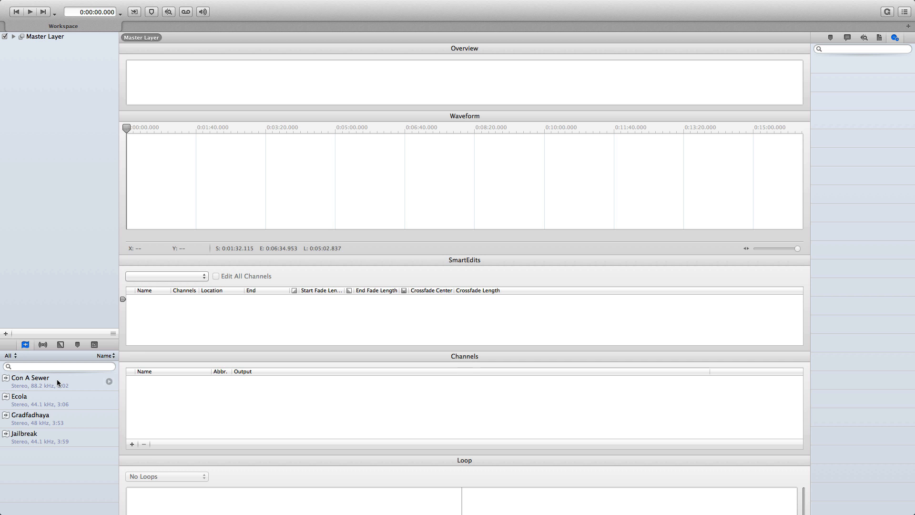
Add the Con A Sewer, Ecola, Gradfadhaya and Jailbreak assets to the workspace as separate layers, in that order
{"action": "left_click_drag", "start_coordinate": [57, 384], "coordinate": [67, 215]}
{"action": "left_click_drag", "start_coordinate": [54, 401], "coordinate": [61, 128]}
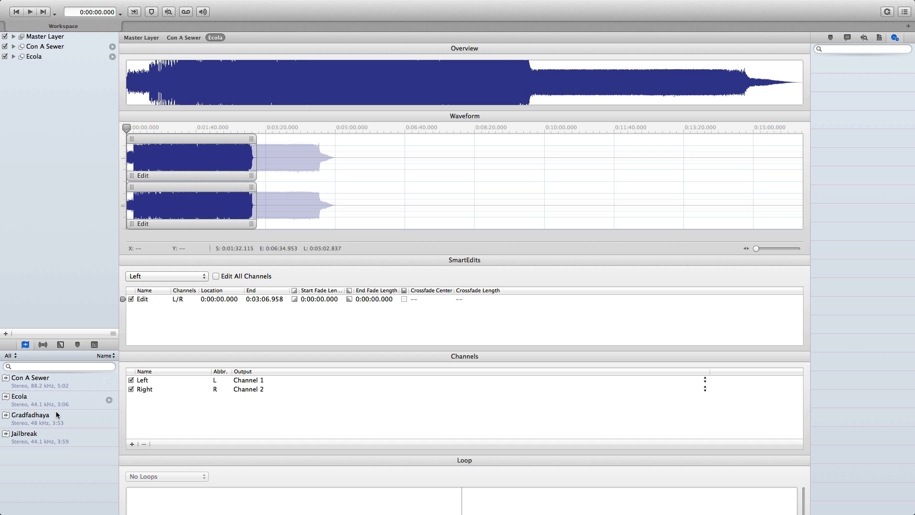
{"action": "left_click_drag", "start_coordinate": [56, 415], "coordinate": [59, 143]}
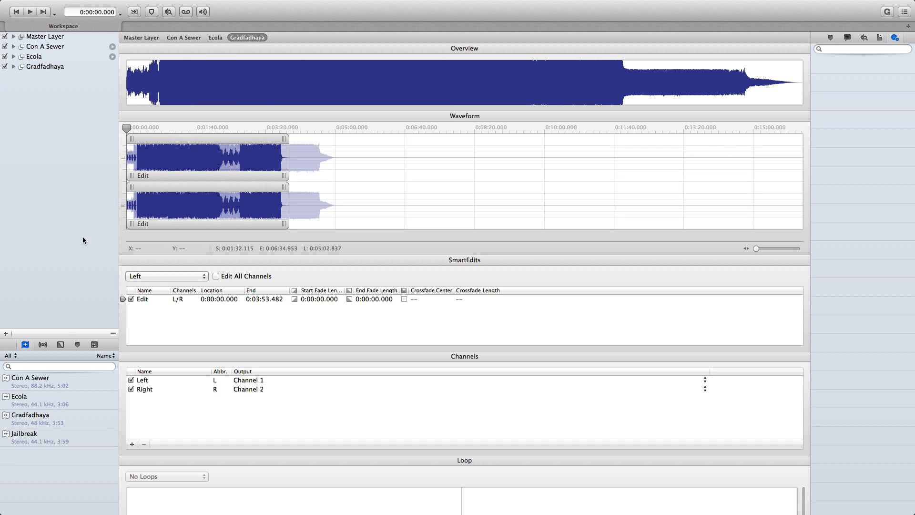
{"action": "left_click_drag", "start_coordinate": [56, 440], "coordinate": [56, 134]}
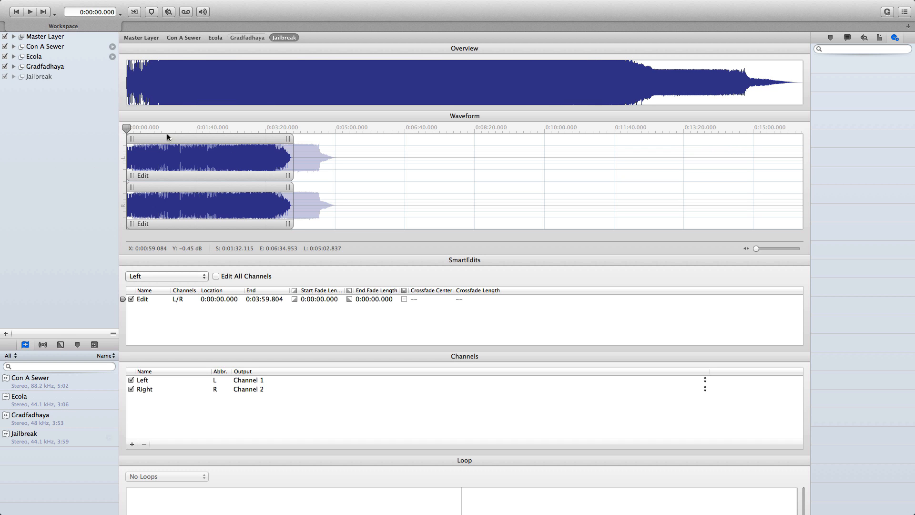
Zoom in on the waveform and examine each layer in turn to compare how their audio overlaps
{"action": "left_click_drag", "start_coordinate": [753, 248], "coordinate": [751, 248]}
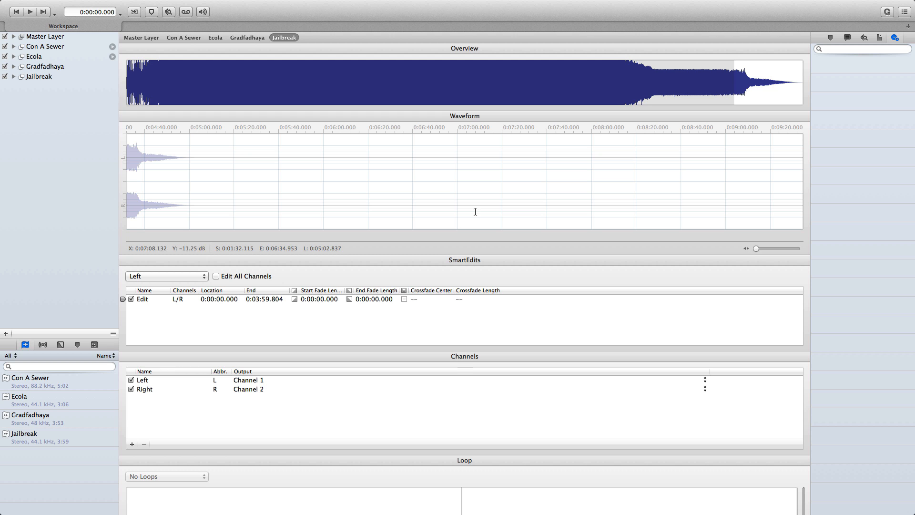
{"action": "scroll", "coordinate": [434, 178], "scroll_direction": "left", "scroll_amount": 10}
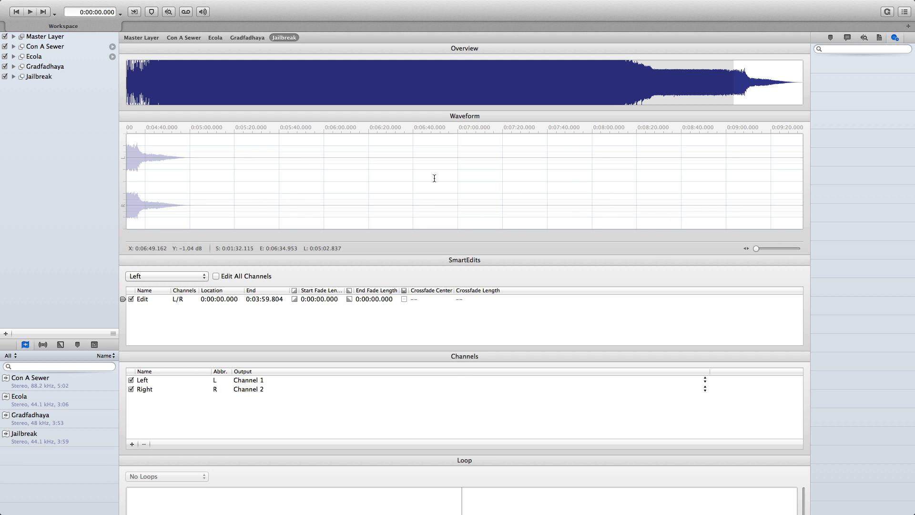
{"action": "scroll", "coordinate": [356, 172], "scroll_direction": "left", "scroll_amount": 12}
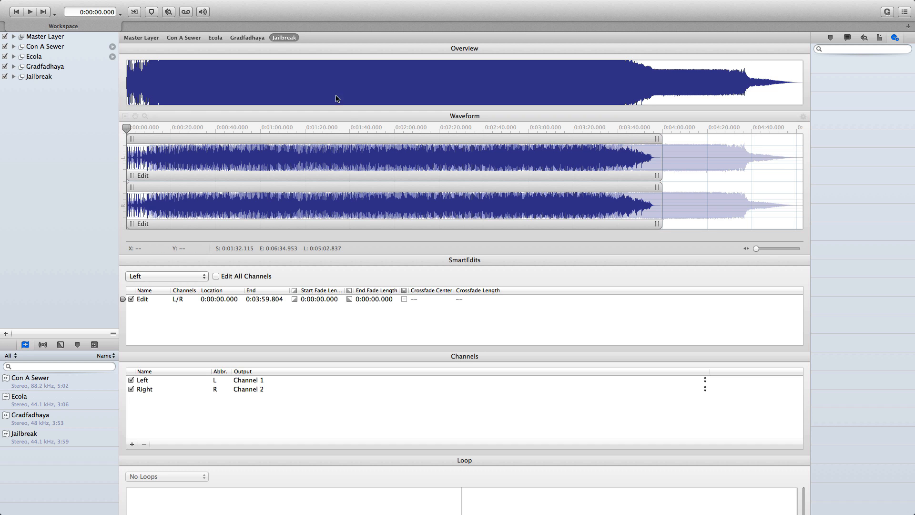
{"action": "left_click", "coordinate": [181, 38]}
{"action": "left_click", "coordinate": [215, 38]}
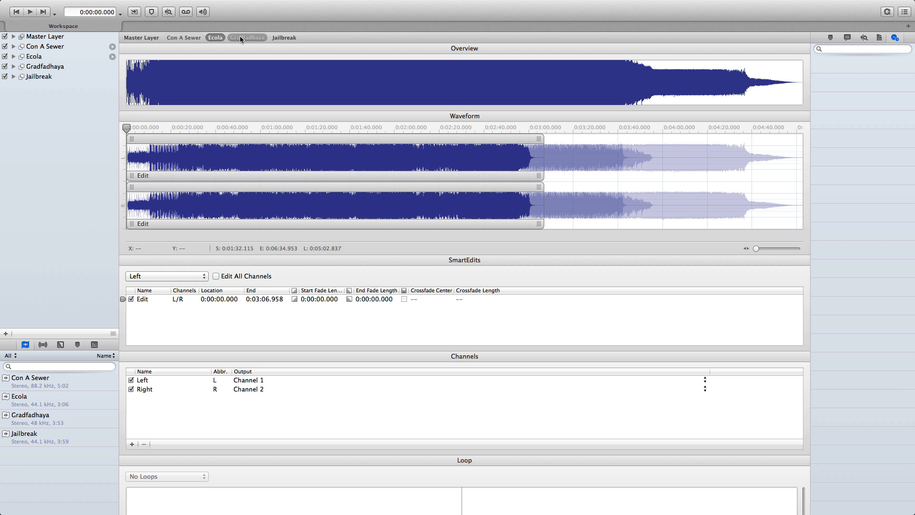
{"action": "left_click", "coordinate": [257, 37]}
{"action": "left_click", "coordinate": [282, 38]}
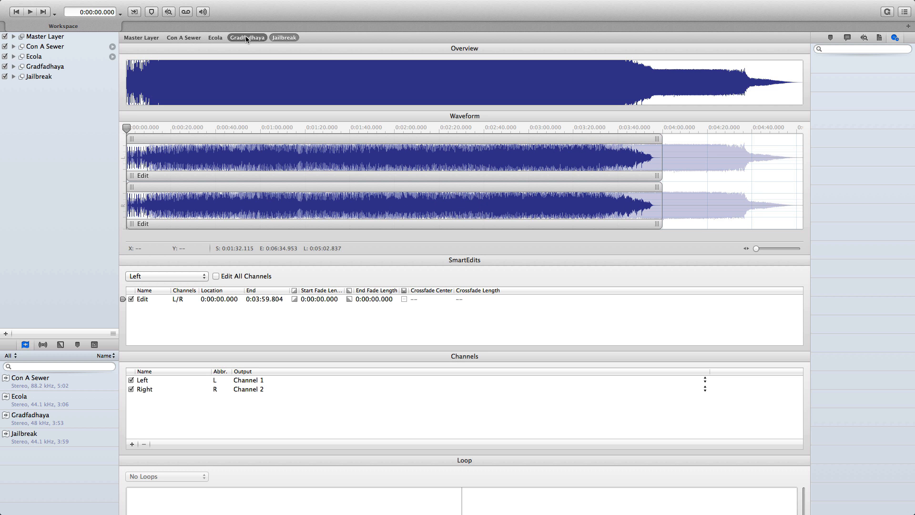
{"action": "left_click", "coordinate": [246, 37]}
{"action": "left_click", "coordinate": [186, 38]}
Disable the Jailbreak and Gradfadhaya layers and move the Ecola edit behind Con A Sewer, starting at about 0:05:10
{"action": "left_click", "coordinate": [5, 76]}
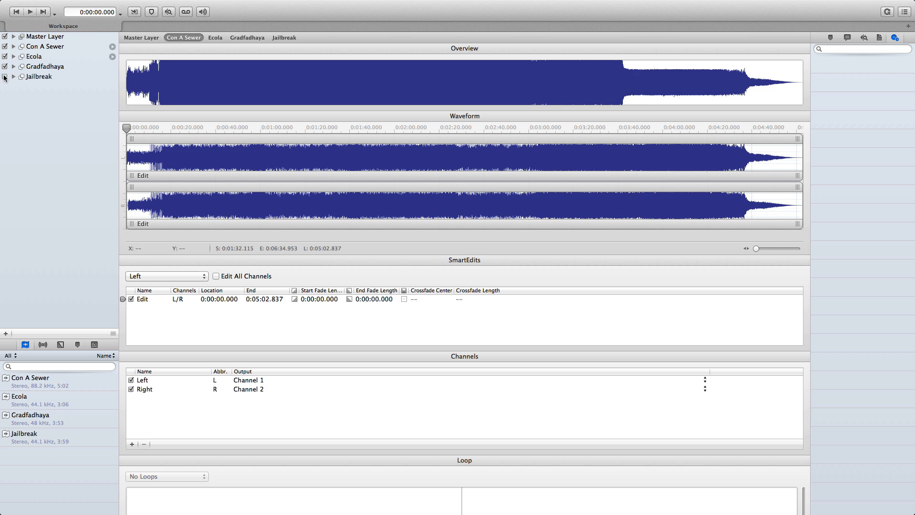
{"action": "left_click", "coordinate": [5, 66]}
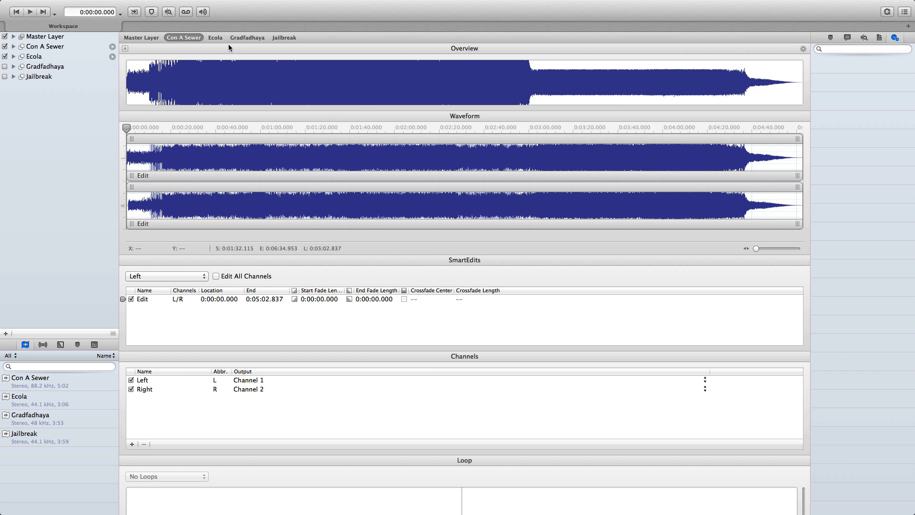
{"action": "left_click", "coordinate": [215, 38]}
{"action": "left_click_drag", "start_coordinate": [165, 138], "coordinate": [697, 130]}
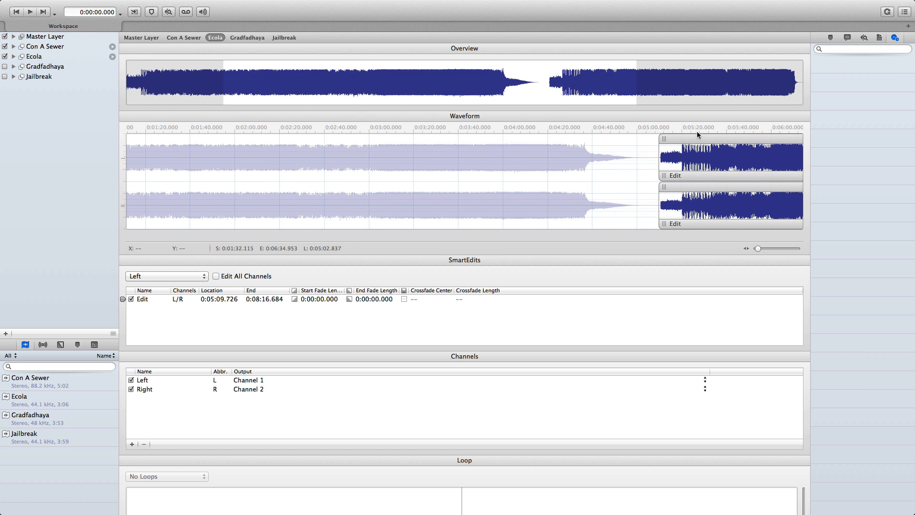
Re-enable the Gradfadhaya layer and move its edit behind Ecola, starting at about 0:08:20
{"action": "left_click", "coordinate": [247, 38]}
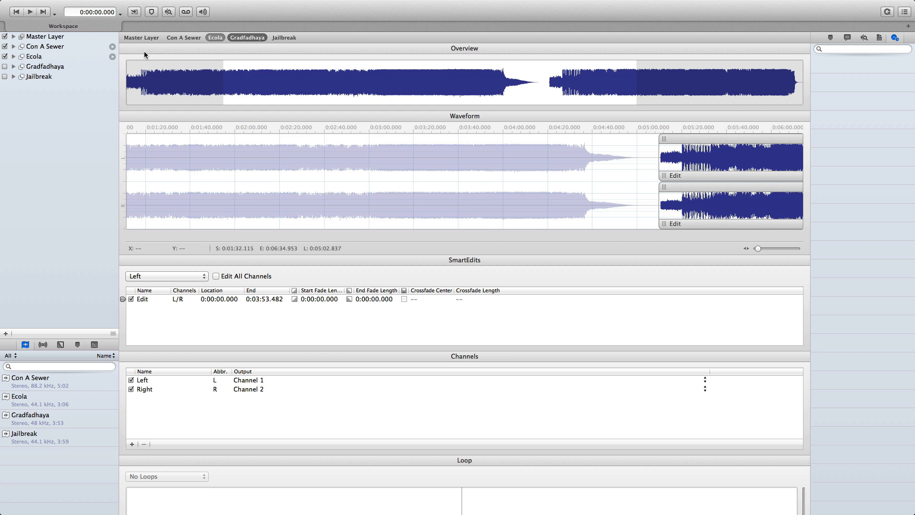
{"action": "left_click", "coordinate": [5, 66]}
{"action": "left_click_drag", "start_coordinate": [172, 139], "coordinate": [603, 137]}
{"action": "scroll", "coordinate": [286, 135], "scroll_direction": "left", "scroll_amount": 10}
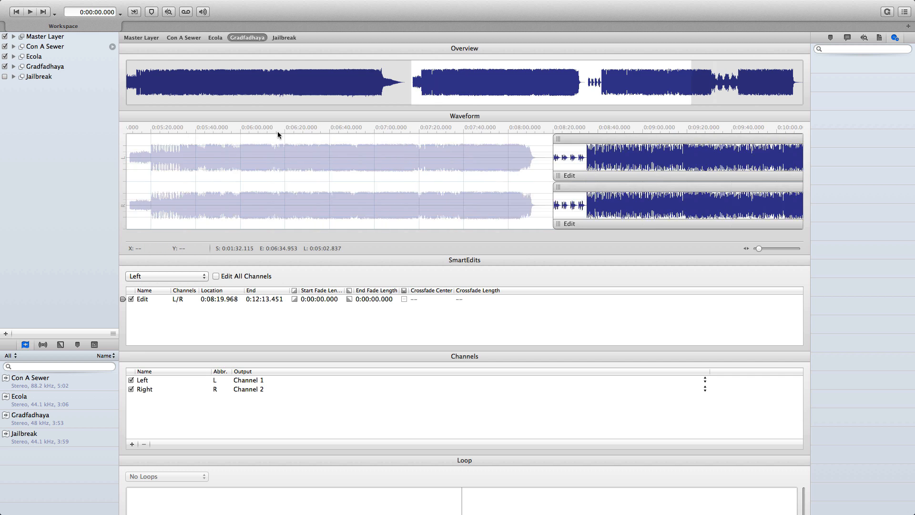
Re-enable the Jailbreak layer and move its edit behind Gradfadhaya, starting at about 0:12:17
{"action": "left_click", "coordinate": [281, 37]}
{"action": "left_click", "coordinate": [5, 77]}
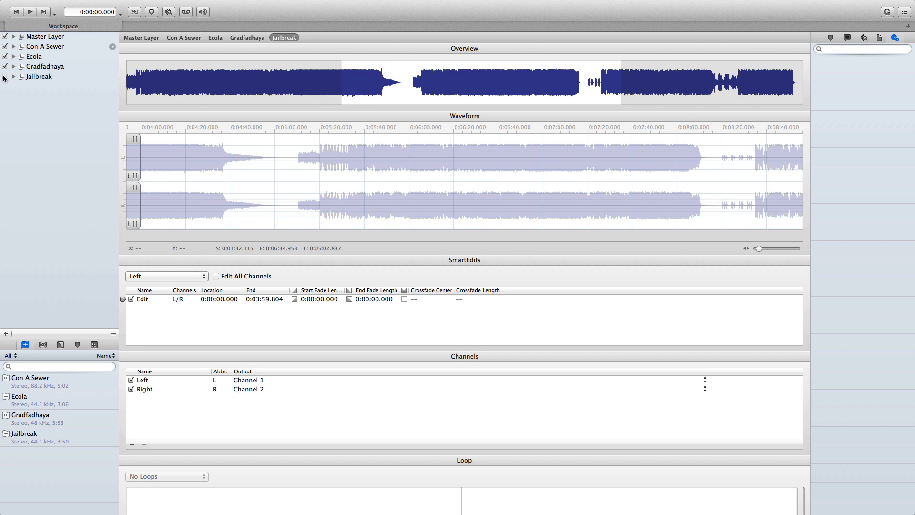
{"action": "scroll", "coordinate": [243, 148], "scroll_direction": "left", "scroll_amount": 15}
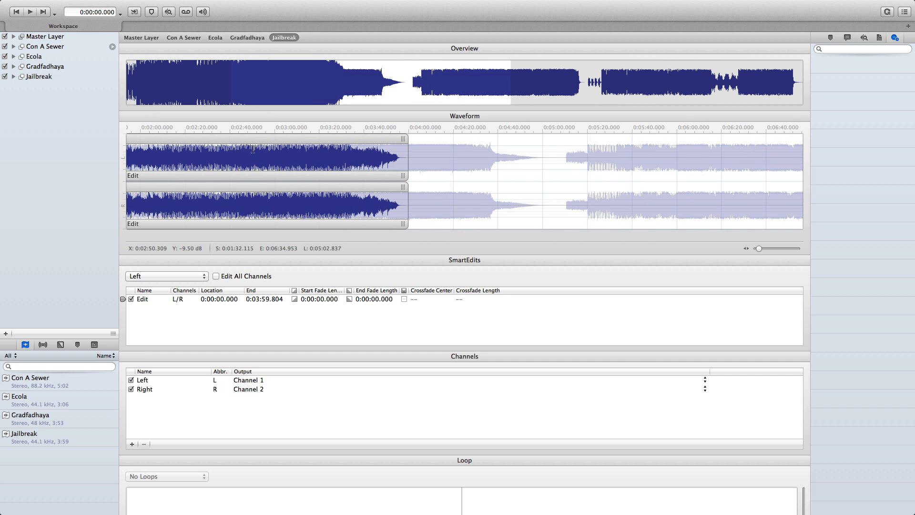
{"action": "scroll", "coordinate": [223, 146], "scroll_direction": "left", "scroll_amount": 5}
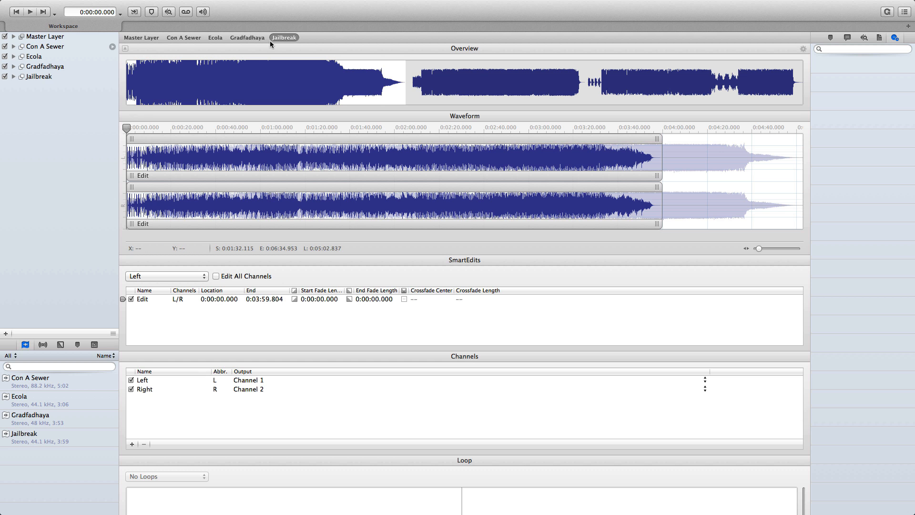
{"action": "left_click_drag", "start_coordinate": [165, 135], "coordinate": [682, 135]}
{"action": "scroll", "coordinate": [667, 161], "scroll_direction": "left", "scroll_amount": 15}
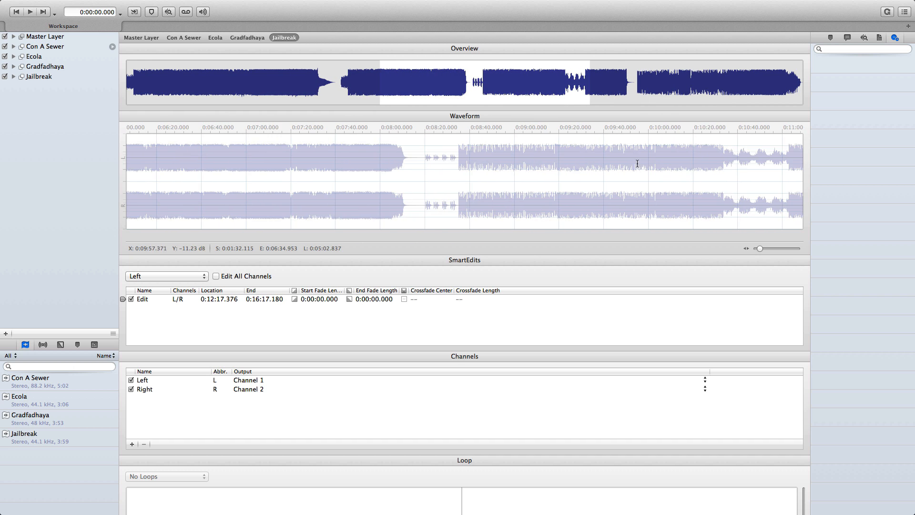
Add a Track marker to the Con A Sewer layer that ends where its audio ends
{"action": "scroll", "coordinate": [530, 155], "scroll_direction": "left", "scroll_amount": 6}
{"action": "scroll", "coordinate": [276, 143], "scroll_direction": "left", "scroll_amount": 8}
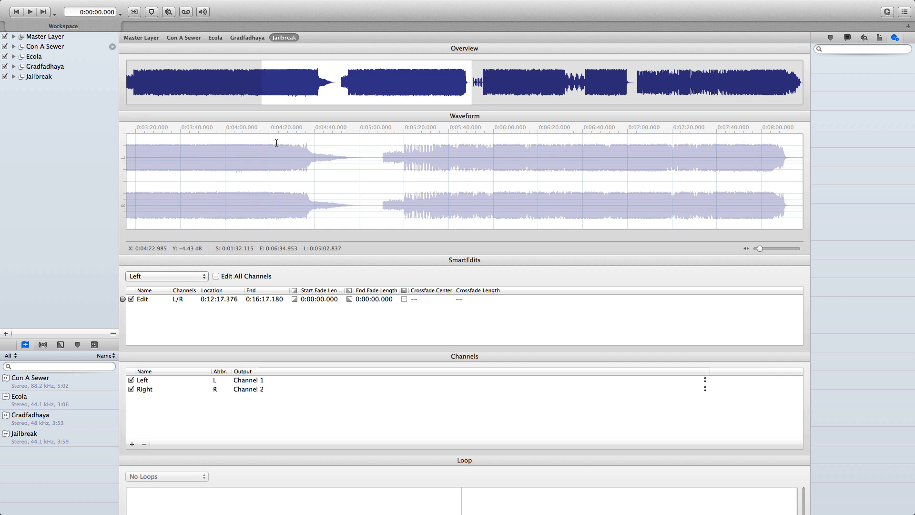
{"action": "scroll", "coordinate": [225, 147], "scroll_direction": "left", "scroll_amount": 9}
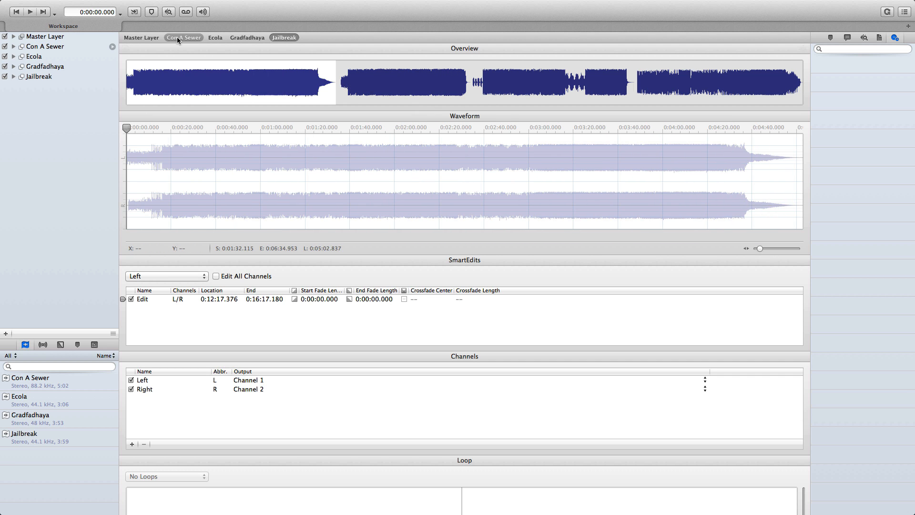
{"action": "left_click", "coordinate": [177, 37]}
{"action": "left_click", "coordinate": [78, 344]}
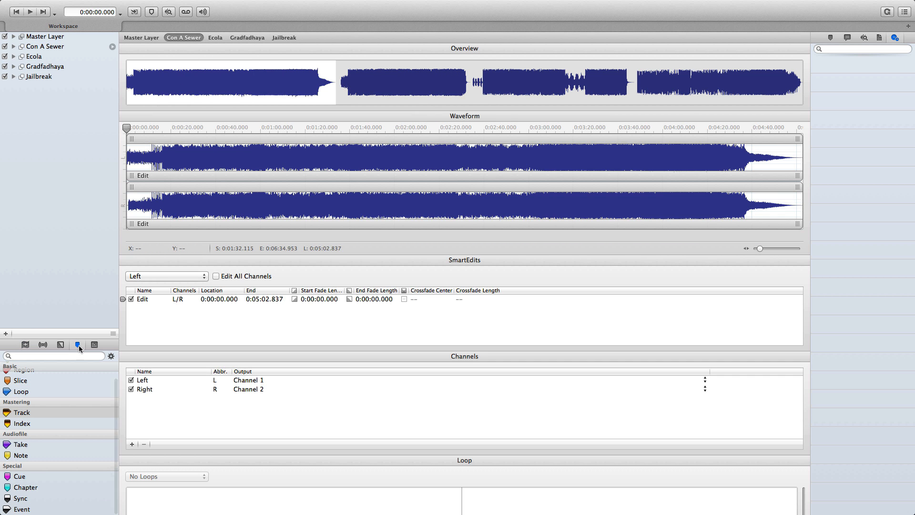
{"action": "mouse_move", "coordinate": [22, 414]}
{"action": "left_mouse_down"}
{"action": "mouse_move", "coordinate": [102, 190]}
{"action": "mouse_move", "coordinate": [167, 158]}
{"action": "mouse_move", "coordinate": [160, 129]}
{"action": "mouse_move", "coordinate": [127, 129]}
{"action": "mouse_move", "coordinate": [796, 133]}
{"action": "left_mouse_up"}
Move the Ecola edit to start at about 0:05:03 and add a Track marker near its start
{"action": "left_click", "coordinate": [217, 39]}
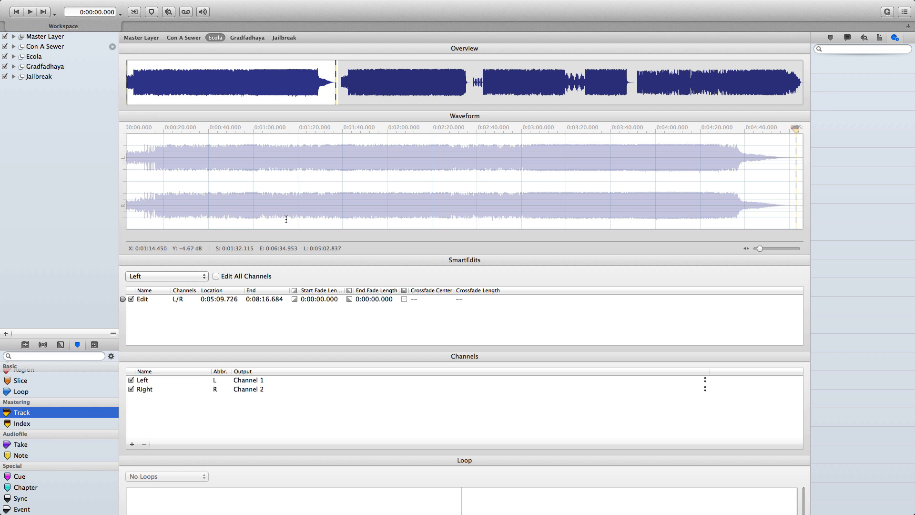
{"action": "double_click", "coordinate": [46, 413]}
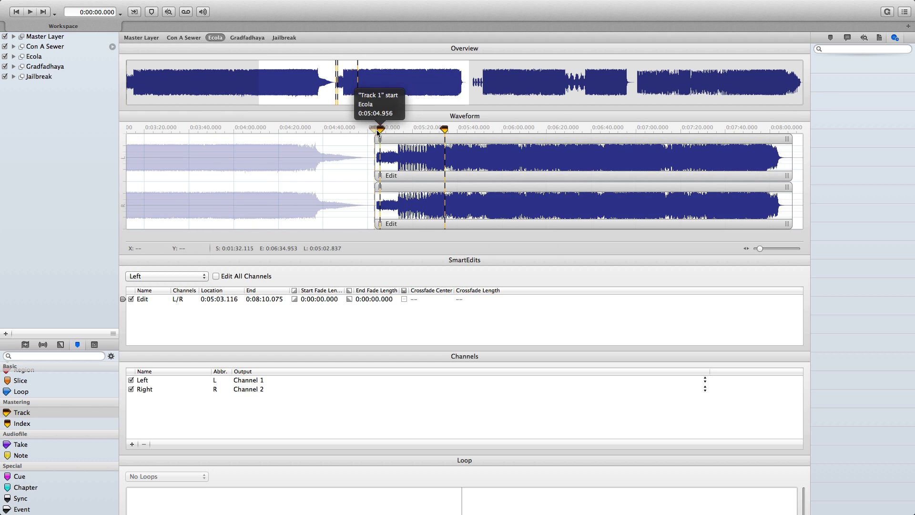
Move the Gradfadhaya edit to start at about 0:08:10 and fit a Track marker from its start to its end
{"action": "left_click", "coordinate": [253, 38]}
{"action": "left_click_drag", "start_coordinate": [425, 139], "coordinate": [403, 139]}
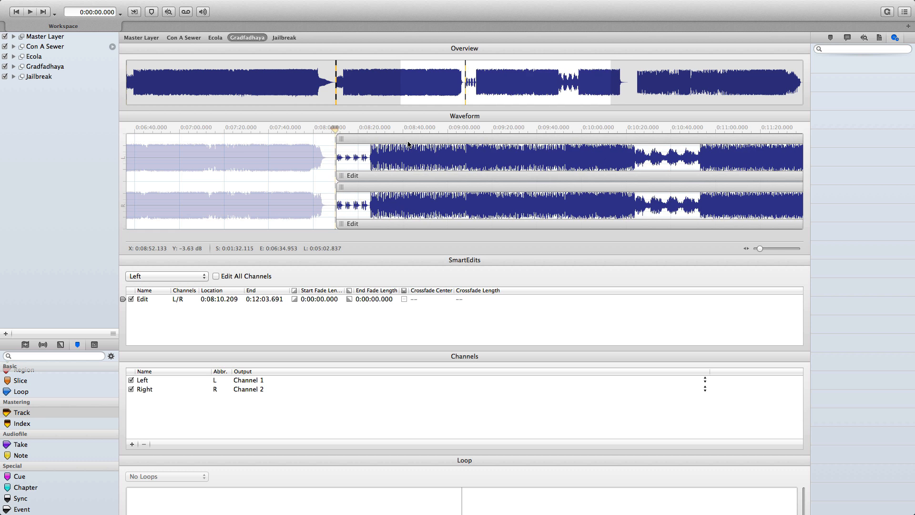
{"action": "mouse_move", "coordinate": [22, 413]}
{"action": "left_mouse_down"}
{"action": "mouse_move", "coordinate": [379, 148]}
{"action": "mouse_move", "coordinate": [337, 129]}
{"action": "left_mouse_up"}
{"action": "left_click_drag", "start_coordinate": [393, 129], "coordinate": [682, 130]}
Move the Jailbreak edit to start at about 0:12:04 and fit a Track marker from its start to its end
{"action": "left_click", "coordinate": [284, 37]}
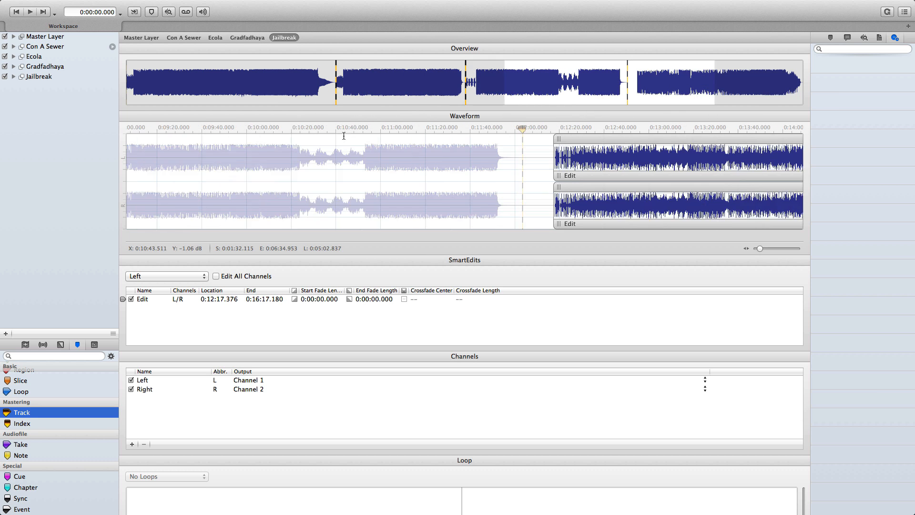
{"action": "mouse_move", "coordinate": [22, 413]}
{"action": "left_mouse_down"}
{"action": "mouse_move", "coordinate": [244, 133]}
{"action": "mouse_move", "coordinate": [187, 133]}
{"action": "left_mouse_up"}
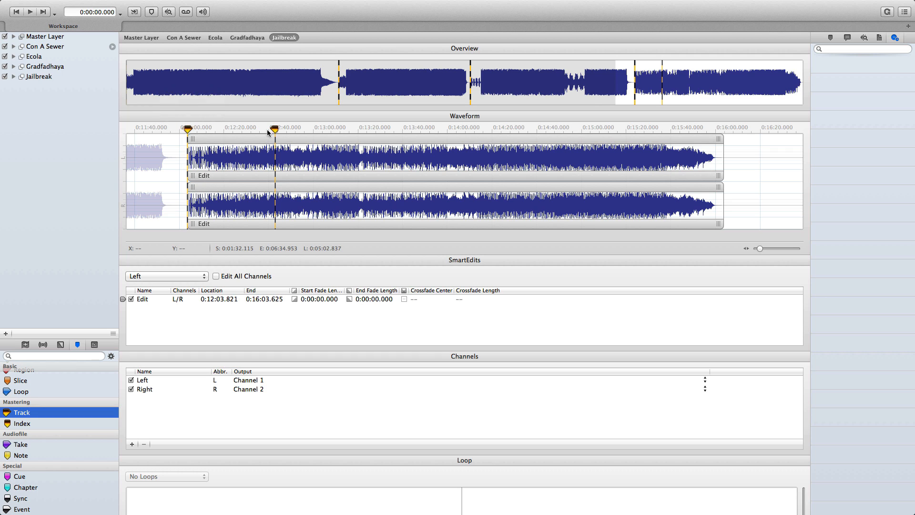
{"action": "mouse_move", "coordinate": [275, 129]}
{"action": "left_mouse_down"}
{"action": "mouse_move", "coordinate": [735, 130]}
{"action": "mouse_move", "coordinate": [723, 129]}
{"action": "left_mouse_up"}
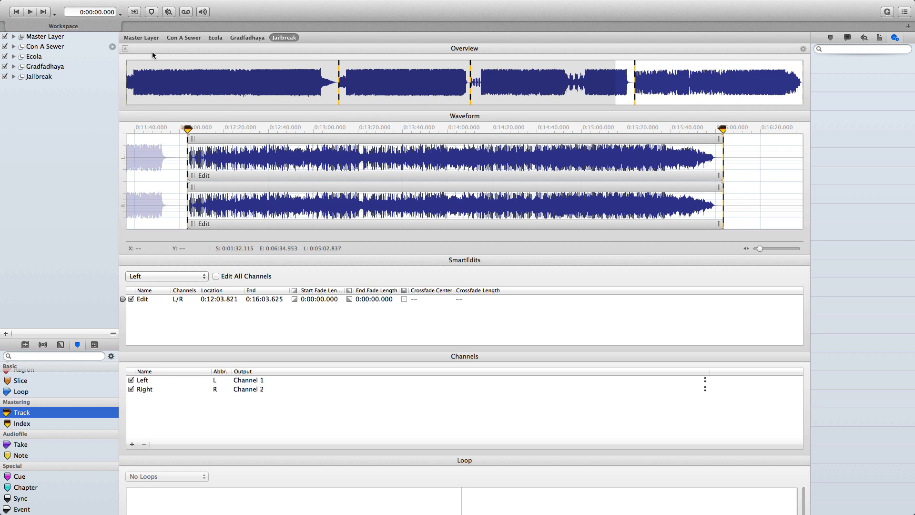
Take the project window out of full-screen mode
{"action": "left_click", "coordinate": [68, 4]}
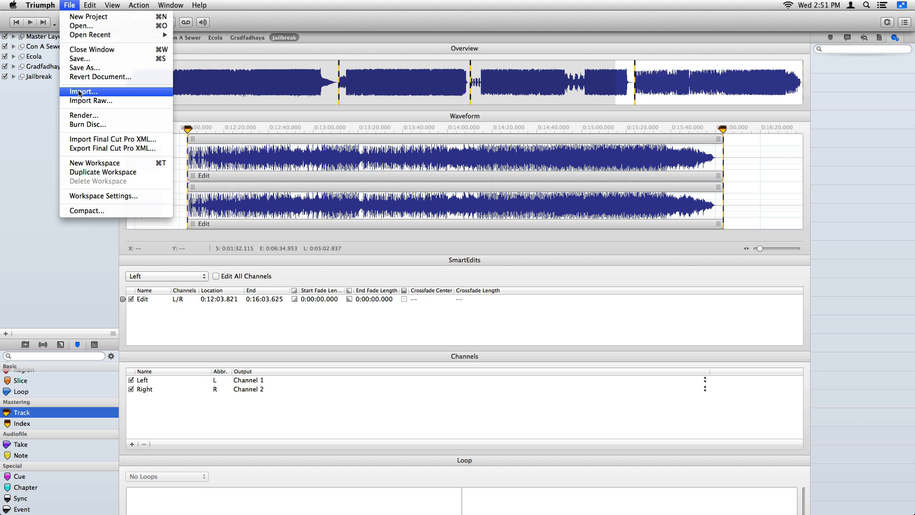
{"action": "left_click", "coordinate": [18, 135]}
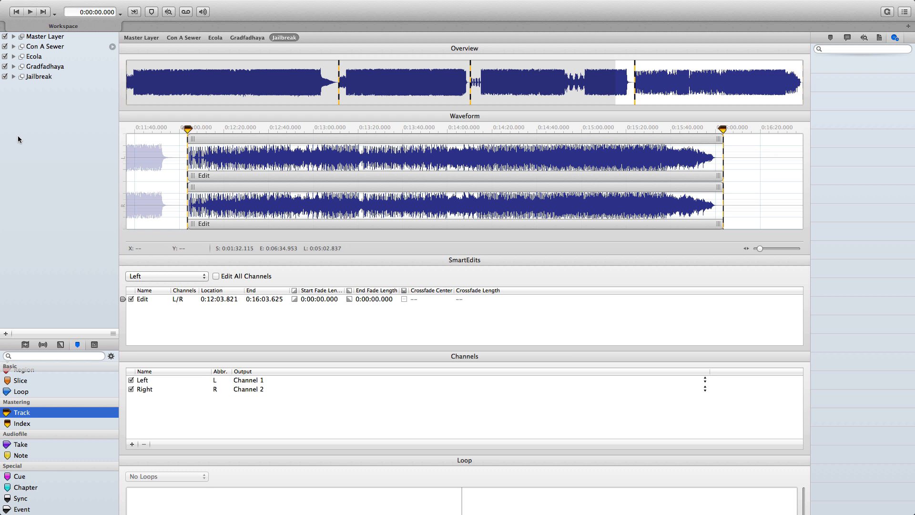
{"action": "key", "text": "ctrl+super+f"}
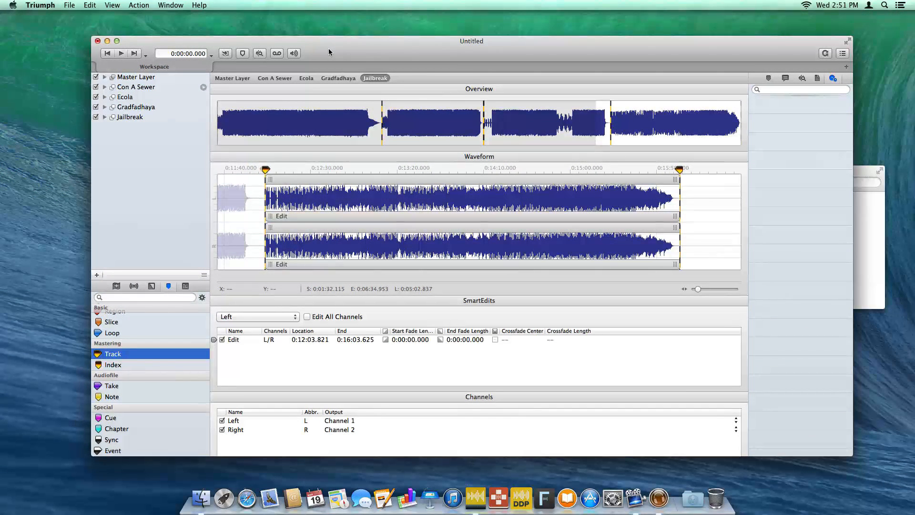
Create a new project and enlarge its window until it covers the previous project's window
{"action": "key", "text": "super+n"}
{"action": "left_click_drag", "start_coordinate": [342, 30], "coordinate": [405, 54]}
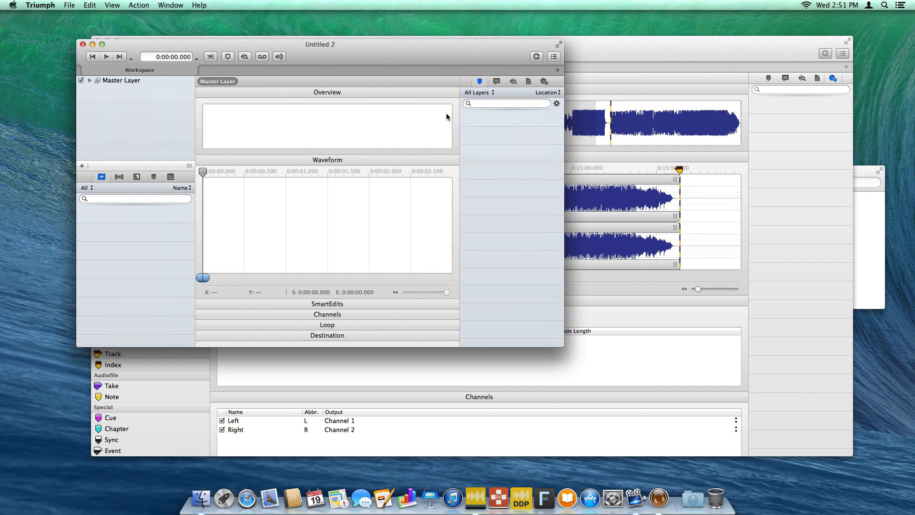
{"action": "left_click_drag", "start_coordinate": [563, 345], "coordinate": [854, 455]}
{"action": "left_click_drag", "start_coordinate": [651, 53], "coordinate": [642, 36]}
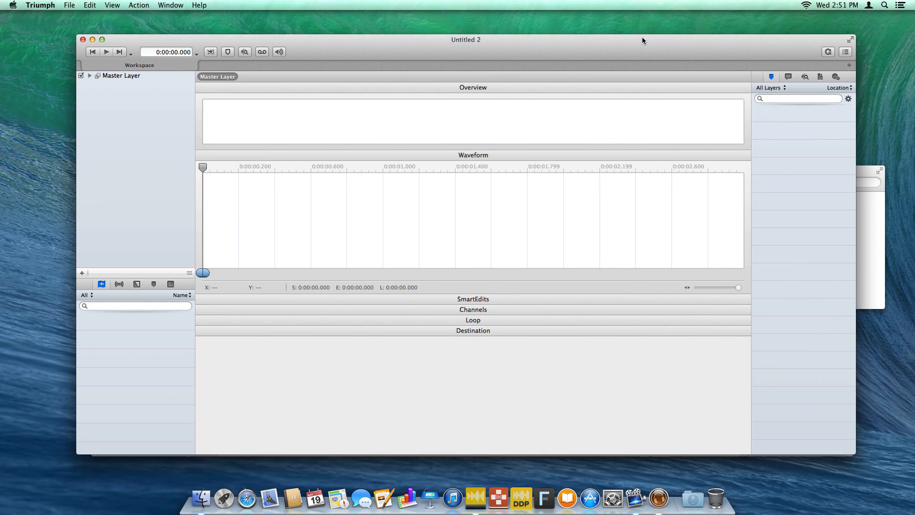
Switch to Finder, launch ImportMixesAsLayersWithTrackLabels from the ImportMixes folder, and browse its file chooser to Sample Files > Layers
{"action": "left_click", "coordinate": [868, 175]}
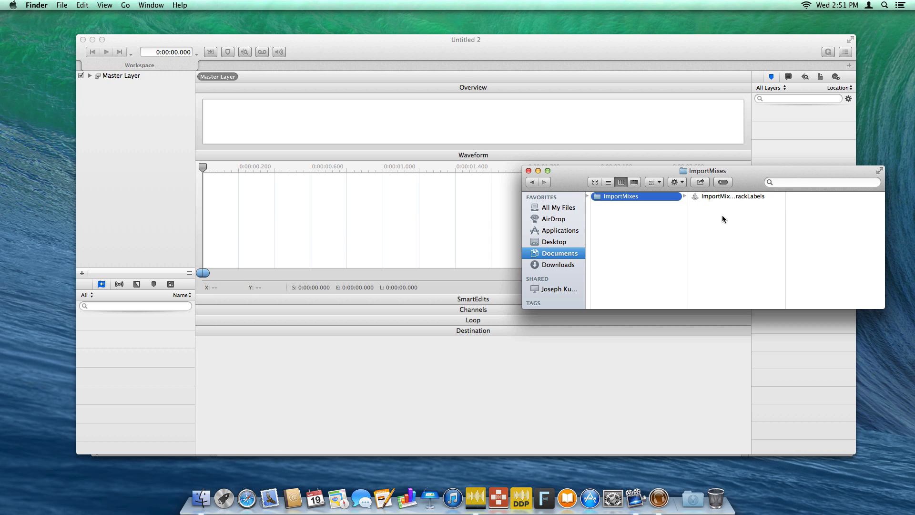
{"action": "double_click", "coordinate": [718, 196]}
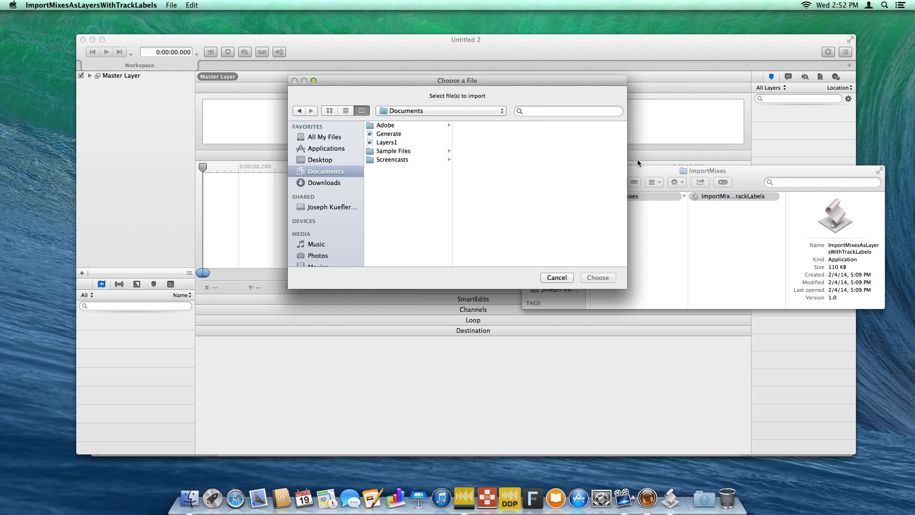
{"action": "left_click", "coordinate": [396, 152]}
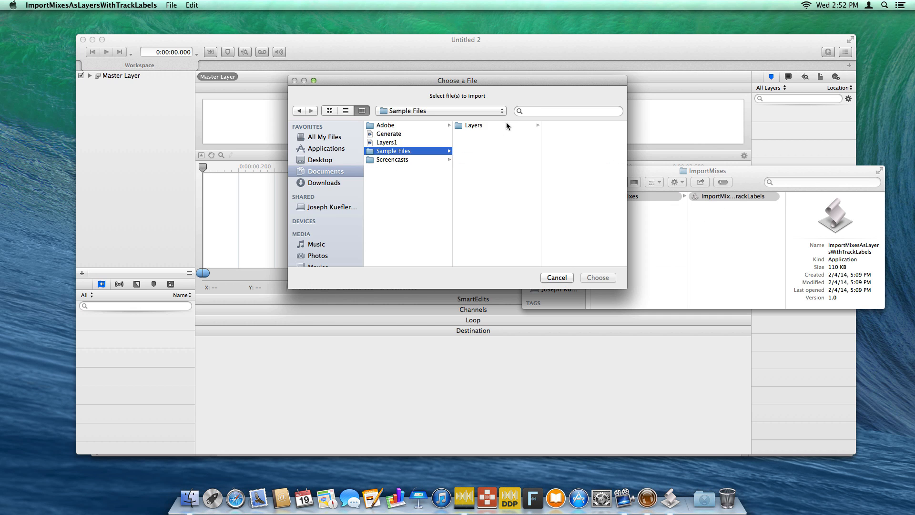
{"action": "left_click", "coordinate": [508, 125]}
{"action": "left_click", "coordinate": [567, 125]}
{"action": "left_click", "coordinate": [488, 150], "text": "shift"}
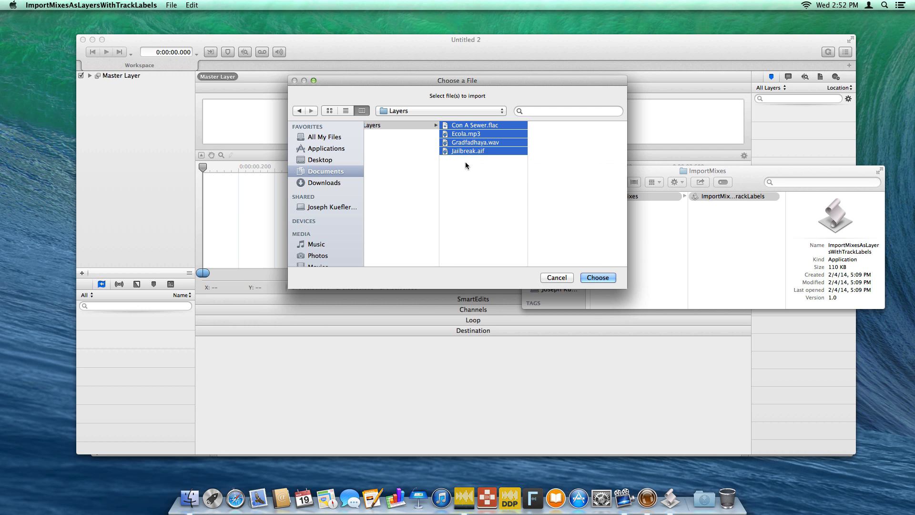
{"action": "left_click", "coordinate": [484, 127]}
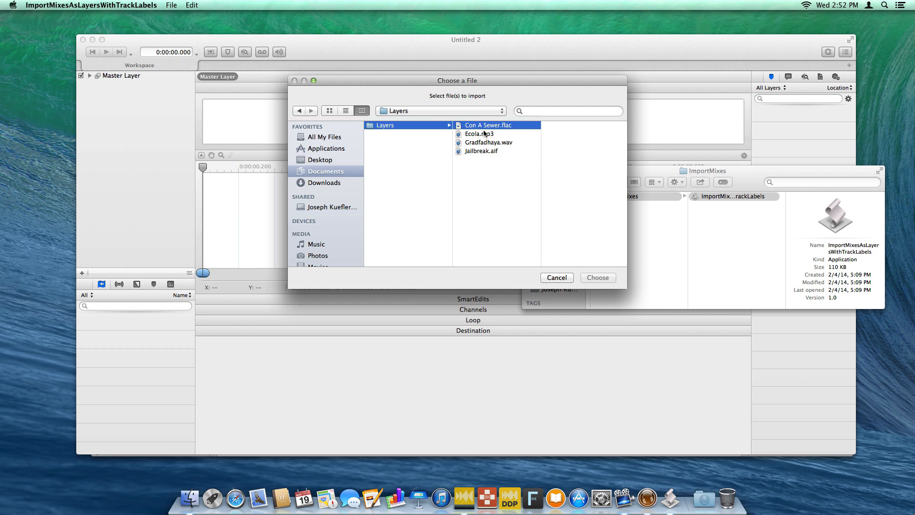
{"action": "left_click", "coordinate": [478, 134]}
{"action": "left_click", "coordinate": [477, 143]}
{"action": "left_click", "coordinate": [477, 152]}
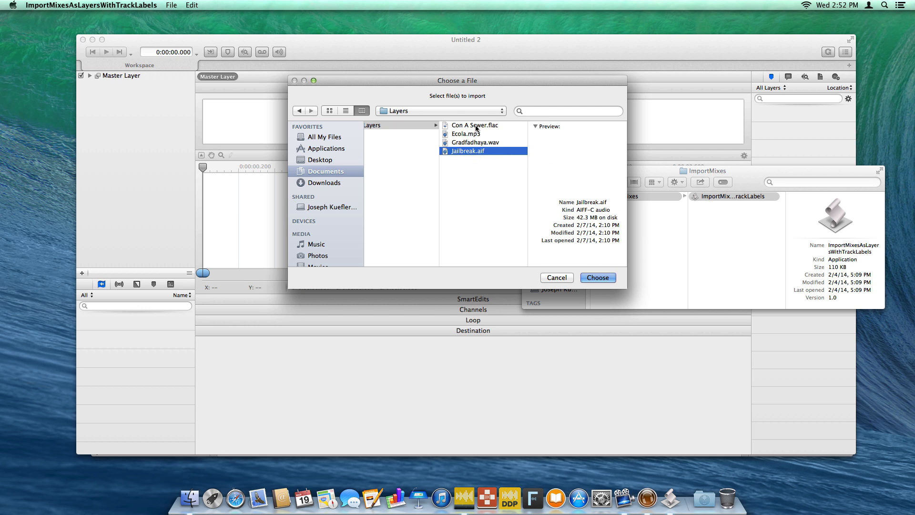
Import Con A Sewer.flac through Jailbreak.aif together with the script and bring the new Triumph project to the front
{"action": "left_click", "coordinate": [478, 126]}
{"action": "left_click", "coordinate": [478, 151], "text": "shift"}
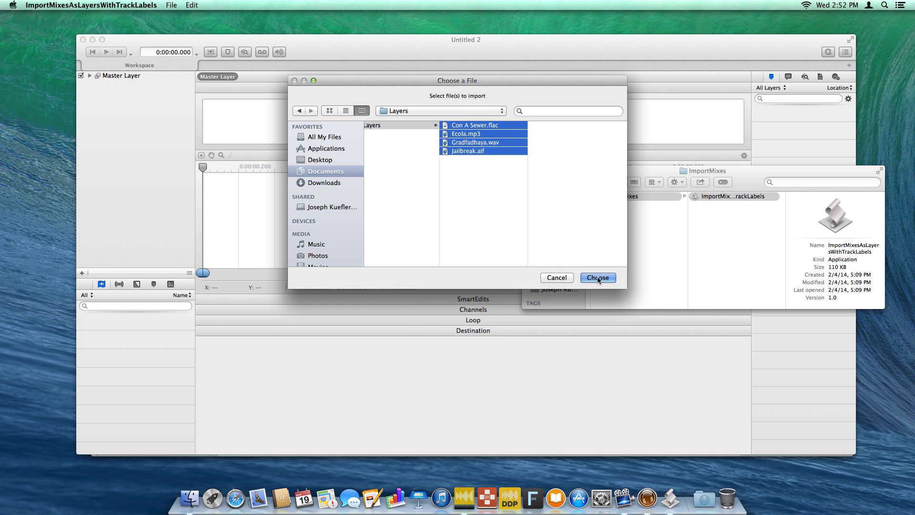
{"action": "left_click", "coordinate": [600, 279]}
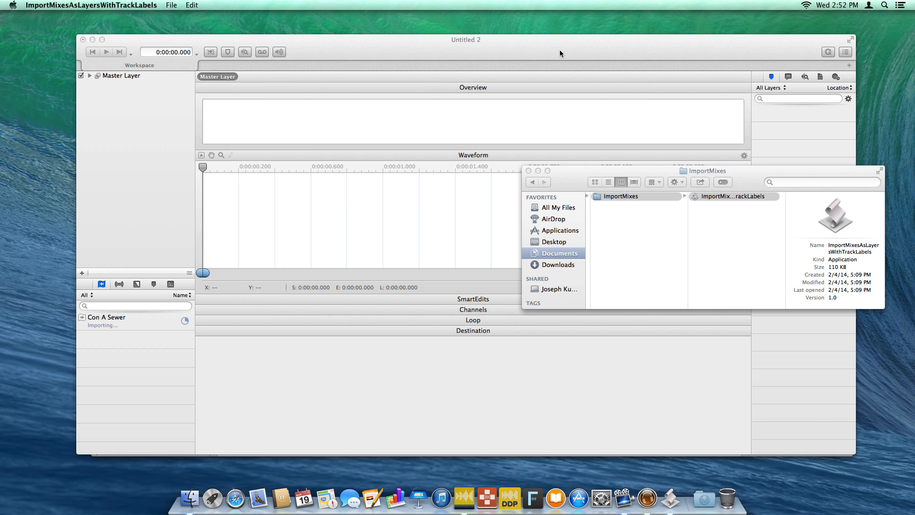
{"action": "left_click", "coordinate": [560, 50]}
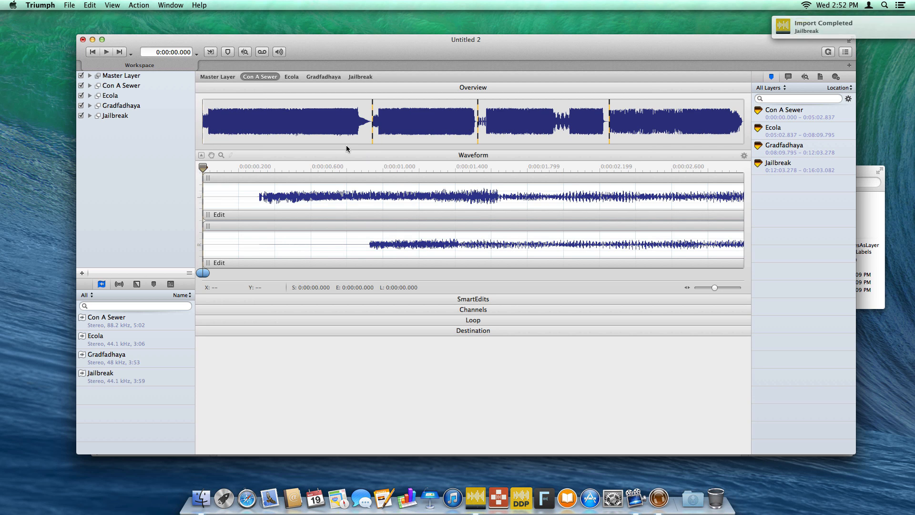
{"action": "left_click", "coordinate": [71, 4]}
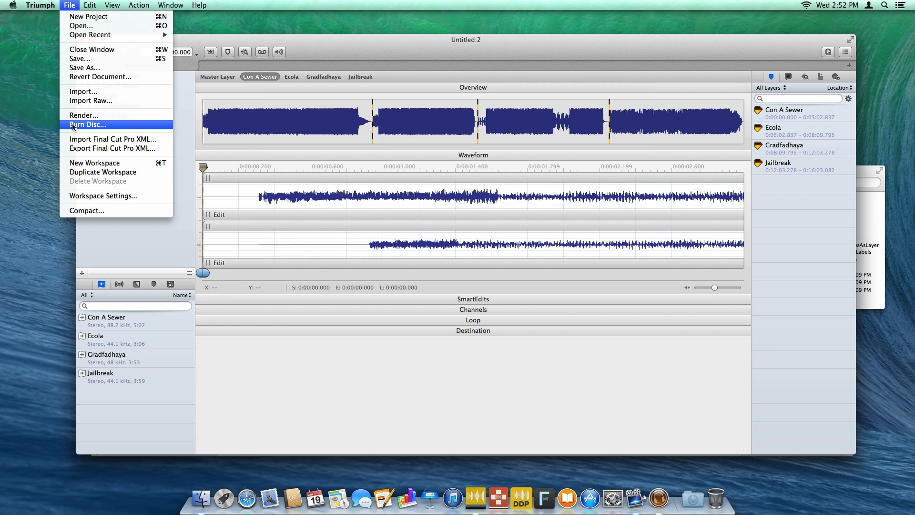
{"action": "left_click", "coordinate": [325, 55]}
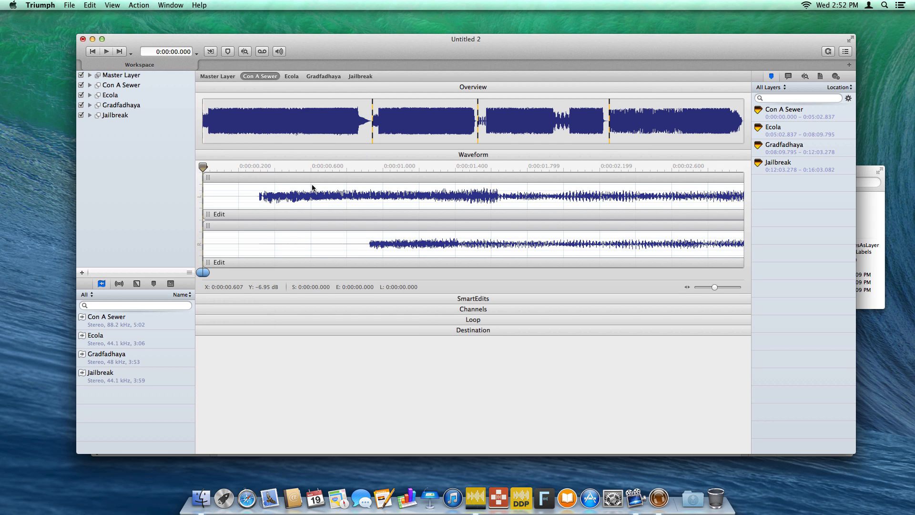